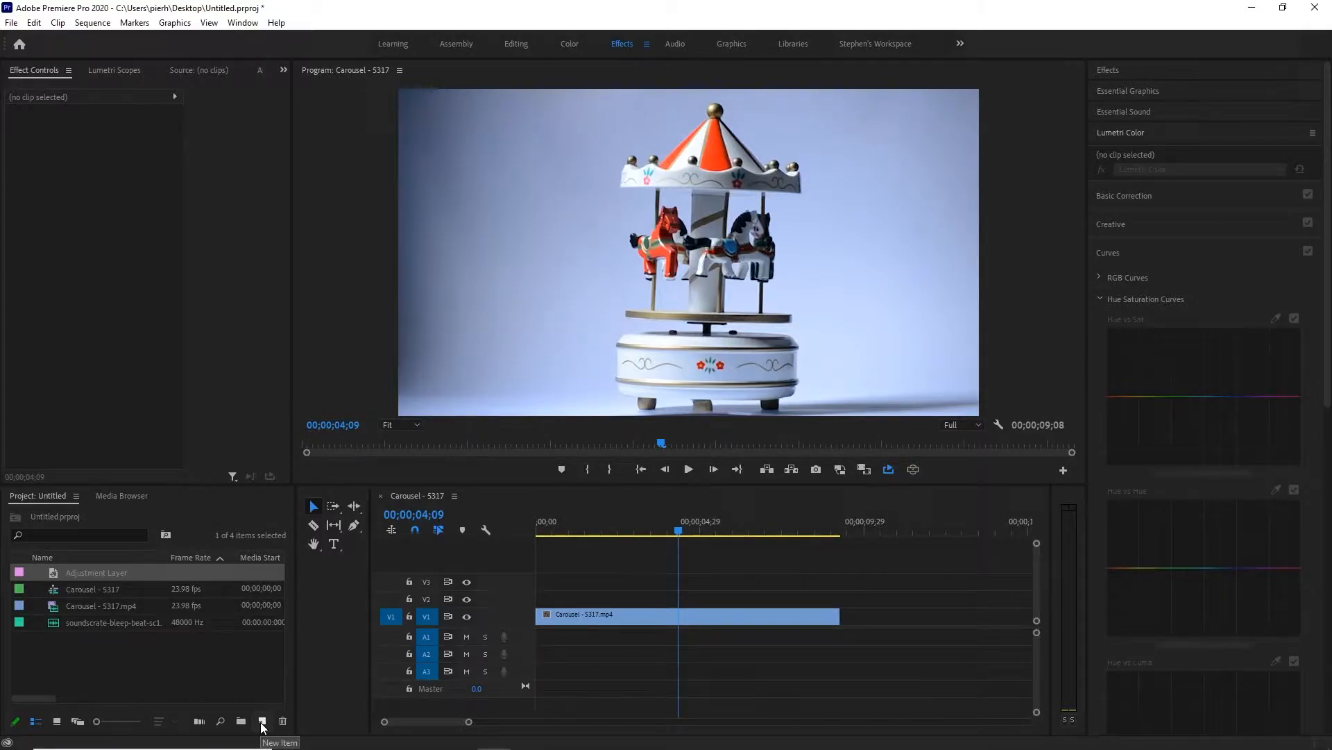
Step: Create a 1280 × 720 adjustment layer at 23.976 fps and place it on V2 over the full length of the carousel clip
click(262, 722)
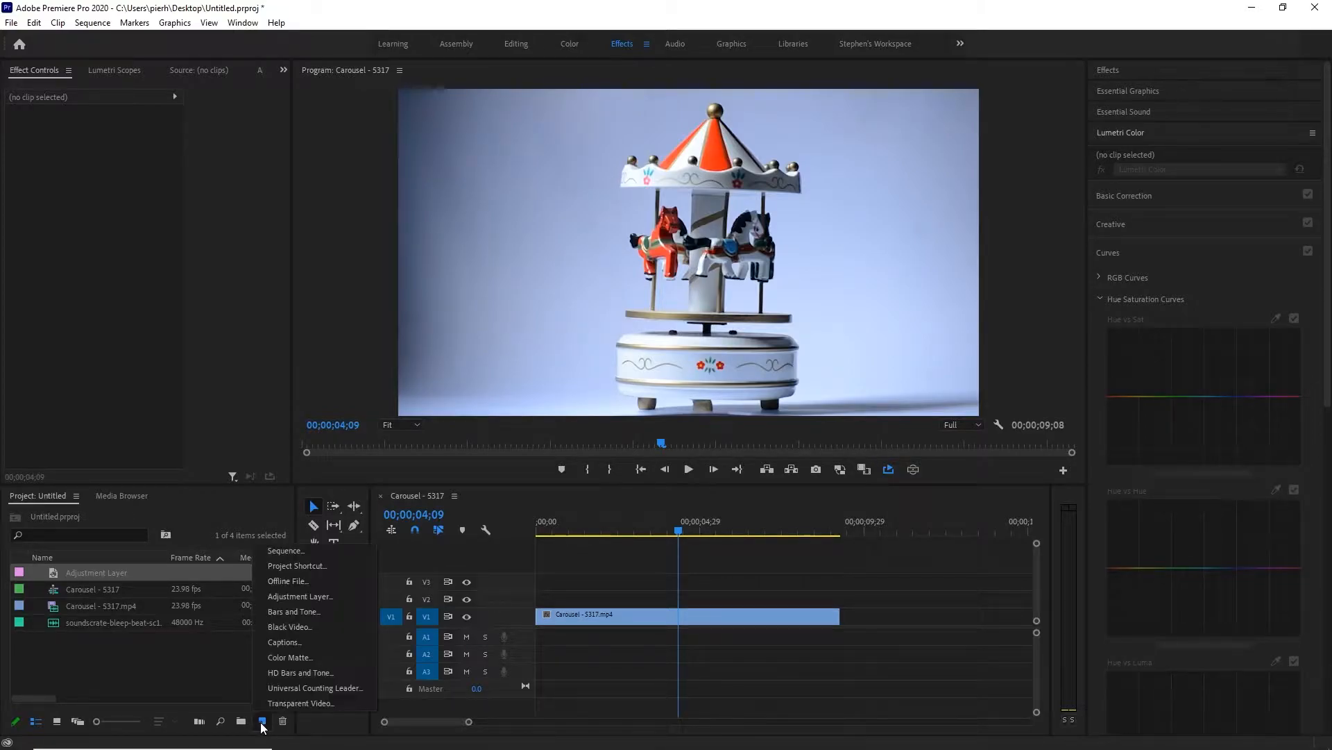
click(301, 595)
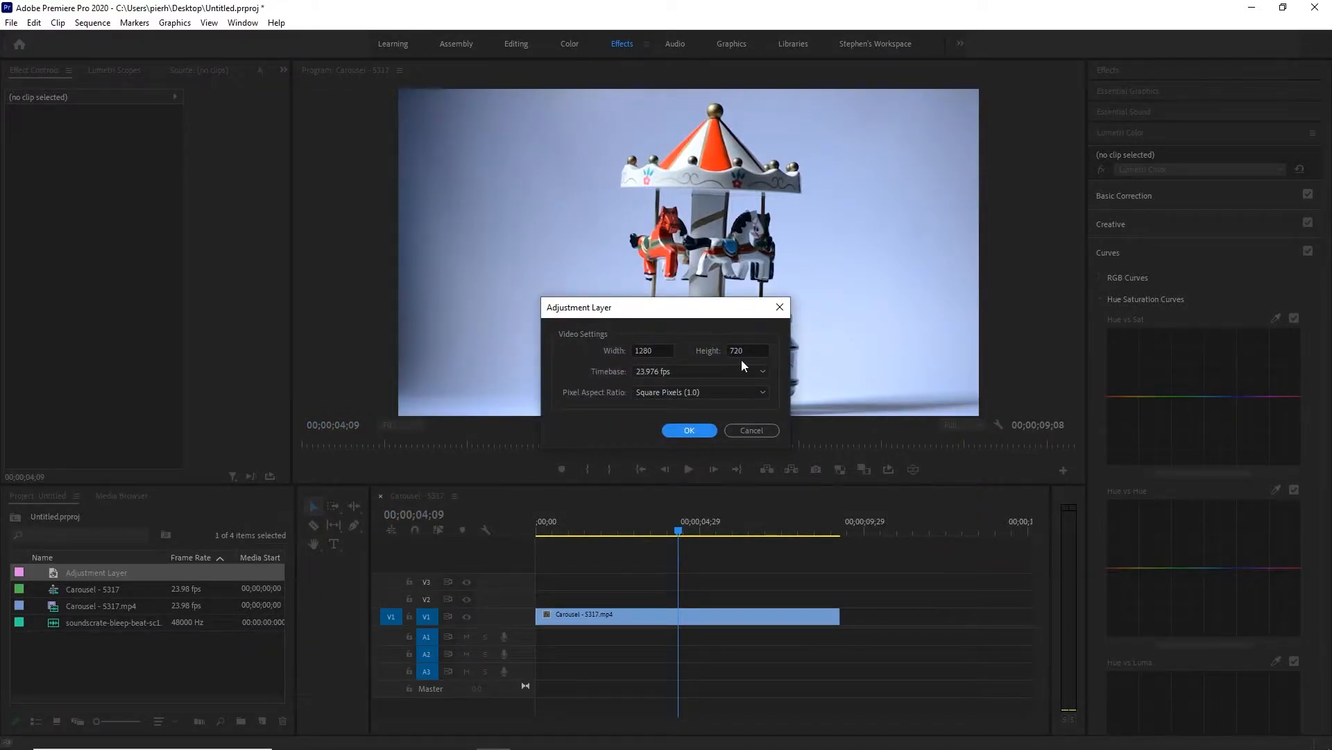
click(687, 430)
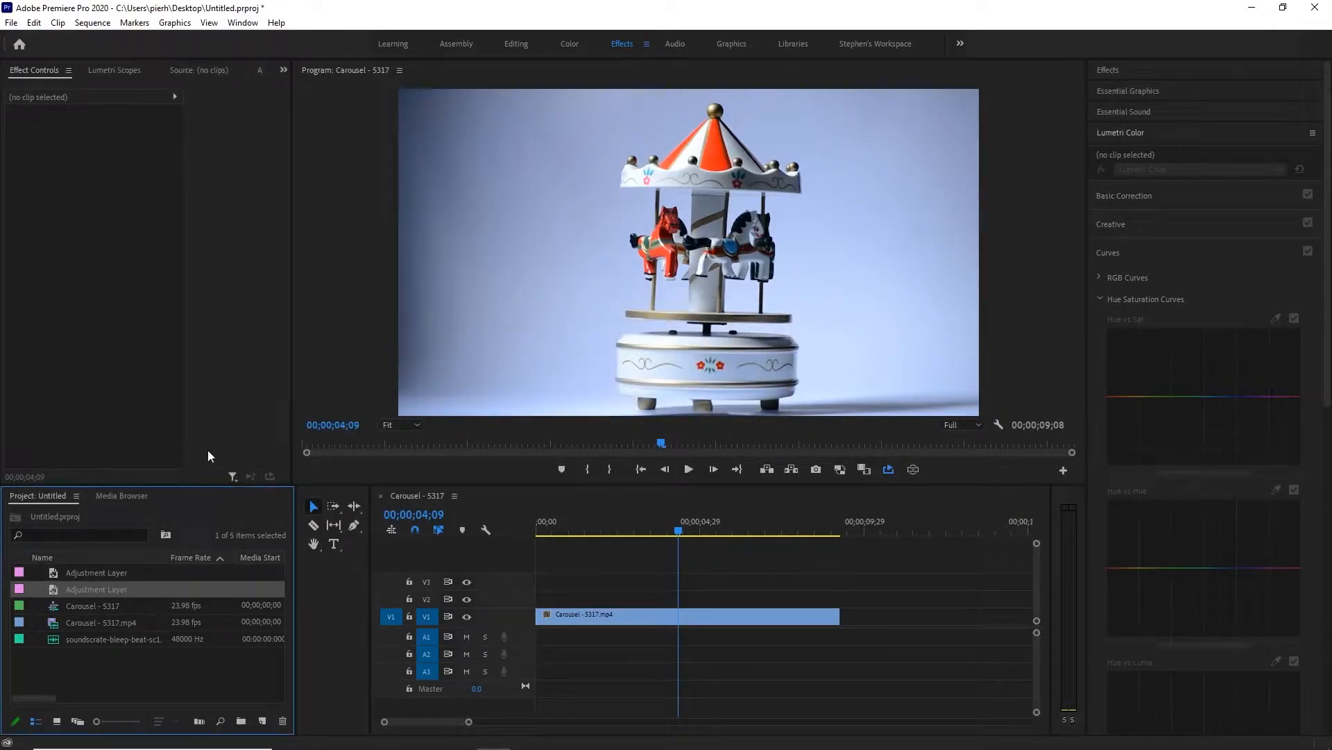
drag(86, 590, 529, 596)
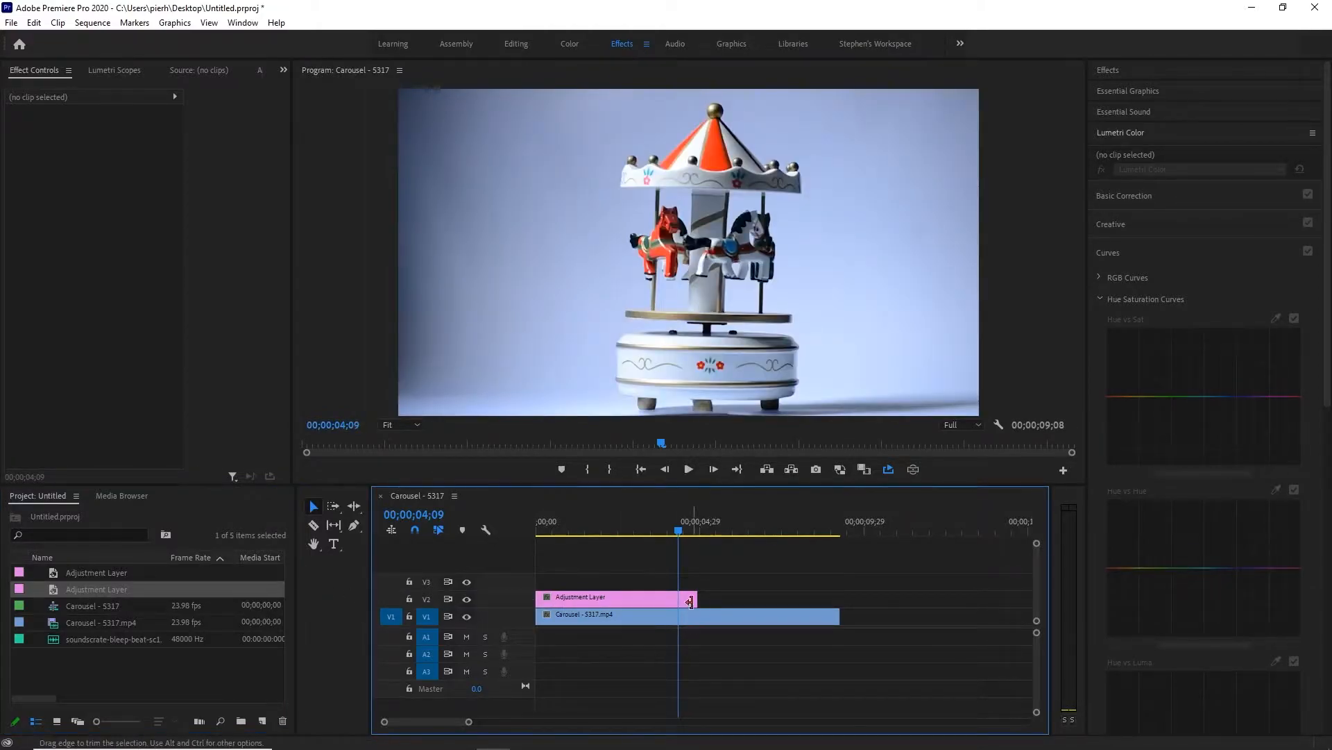
drag(697, 597, 834, 597)
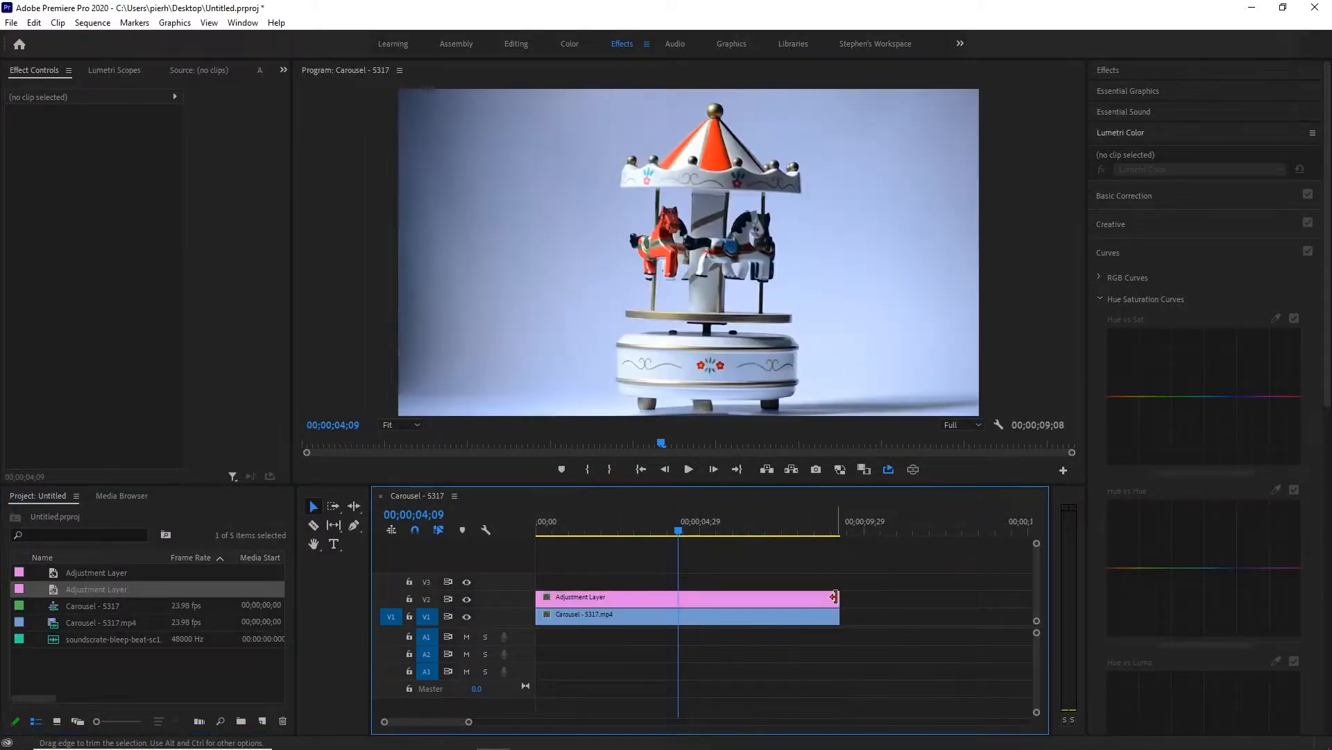
Step: Select the adjustment layer on V2 and show the Hue Saturation Curves of its Lumetri Color settings
click(676, 601)
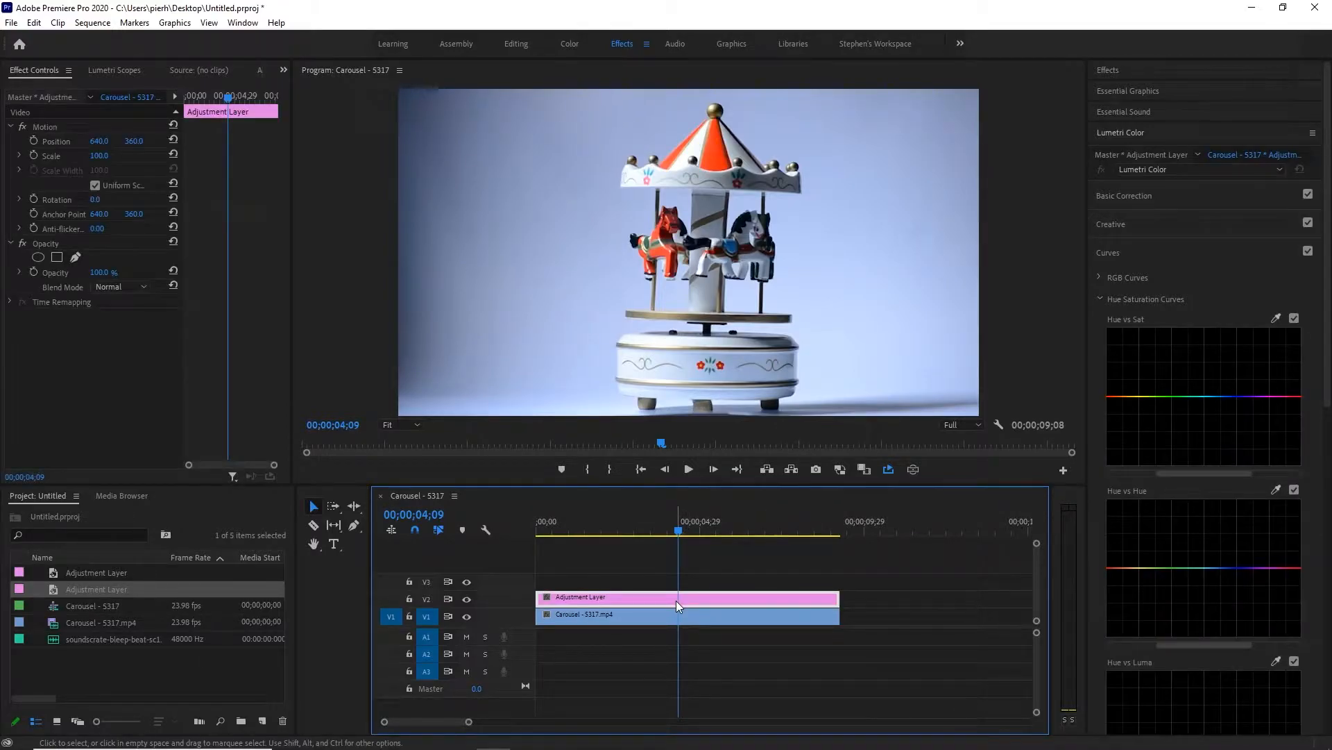
click(1101, 248)
click(1116, 132)
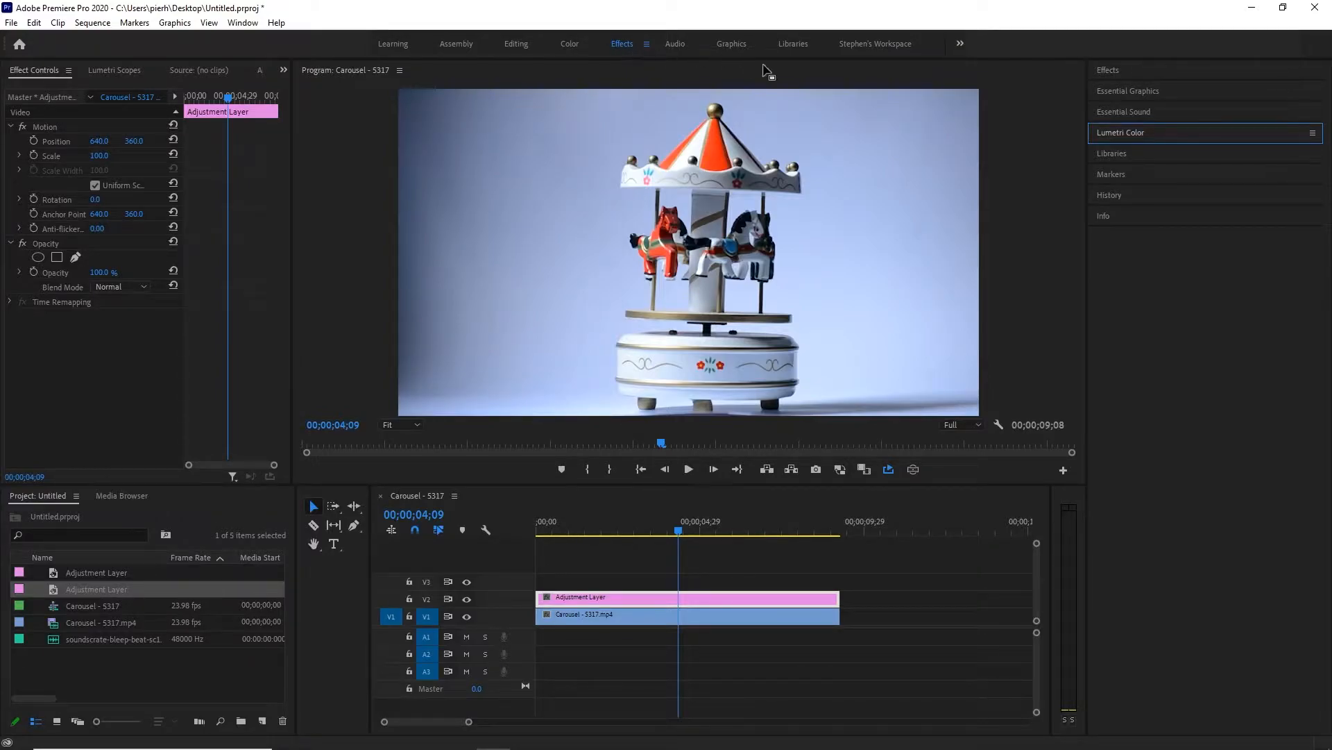
click(1119, 132)
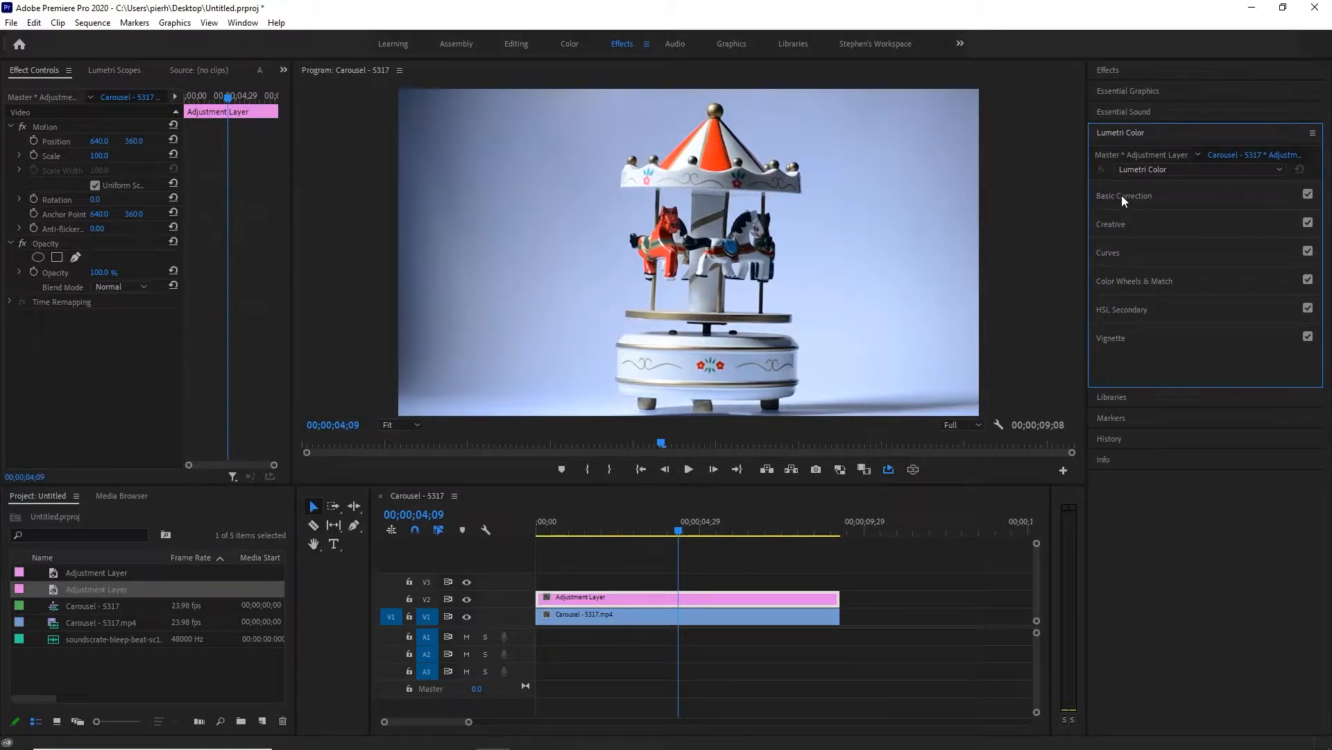
click(1117, 252)
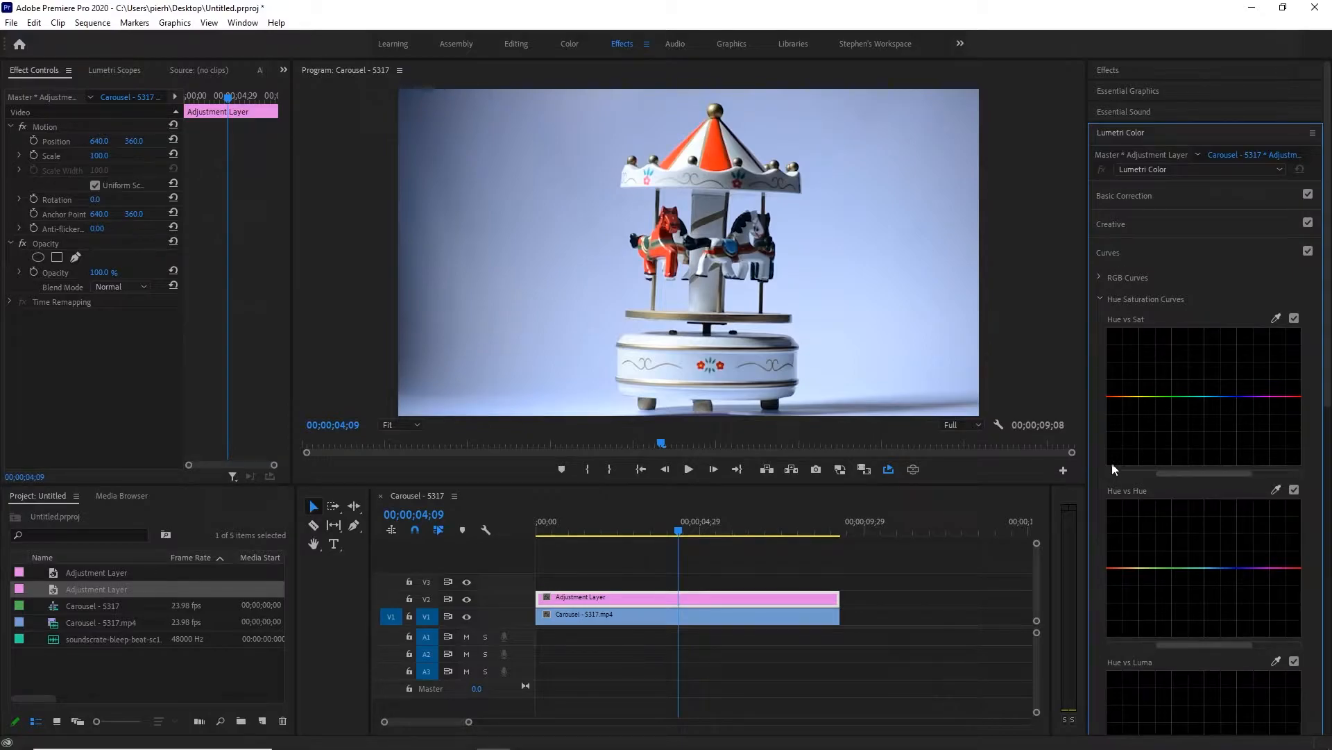
scroll(1107, 465, down, 1)
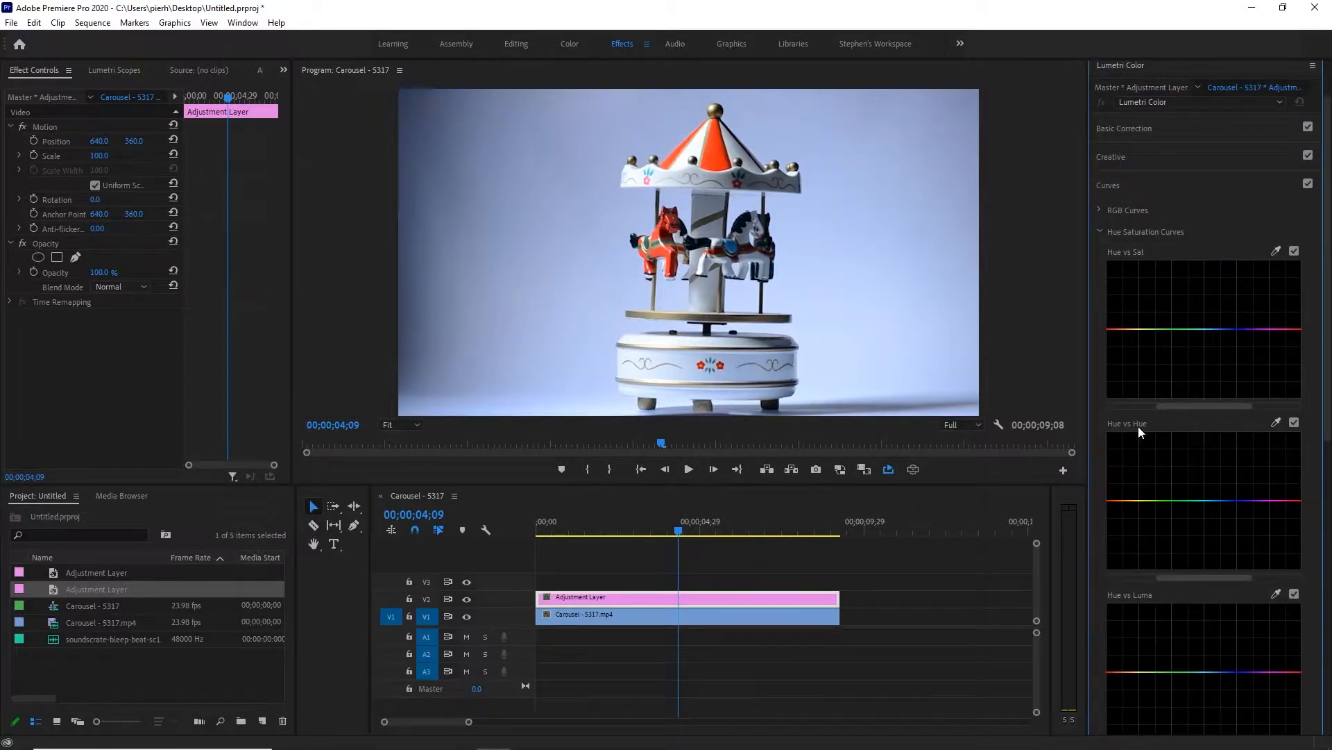
Step: Sample the roof's red for the Hue vs Hue curve, shift it to yellow and widen the affected hue range on both sides
click(1275, 423)
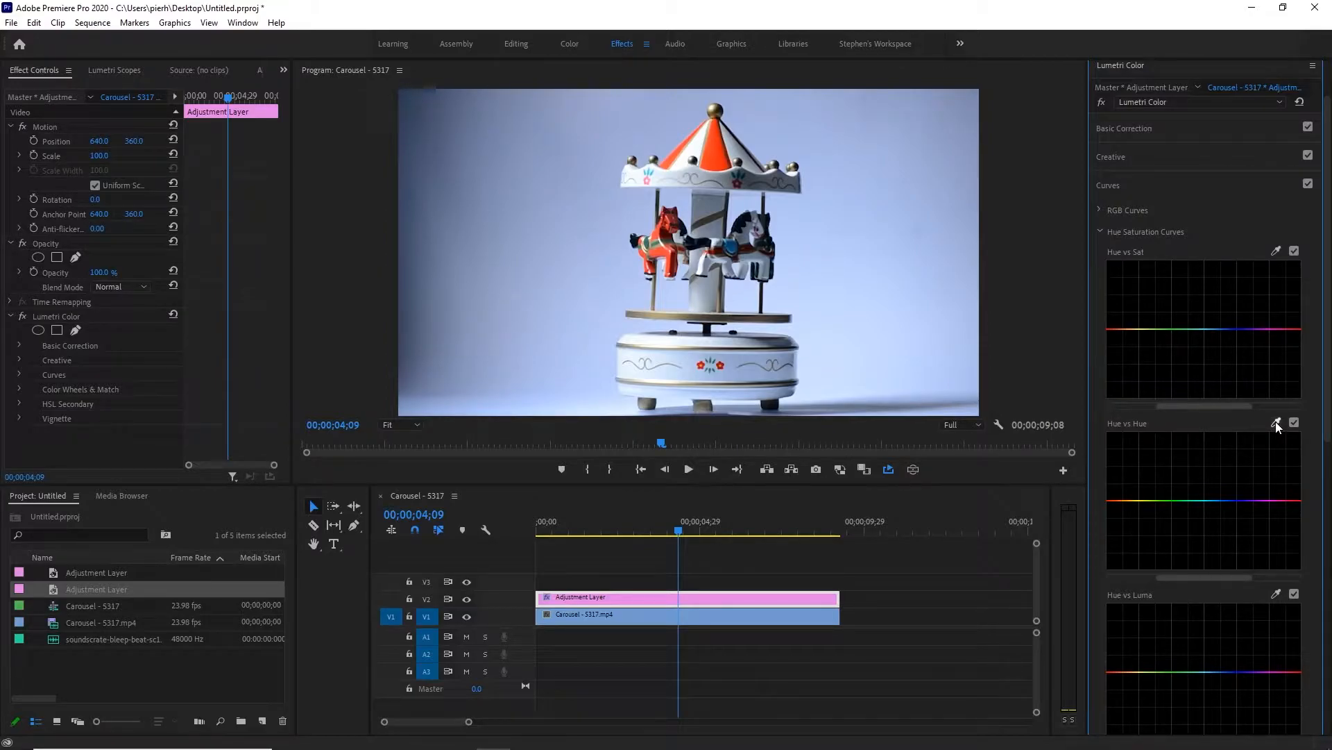
click(1276, 422)
click(715, 149)
click(1108, 499)
mouse_move(1109, 501)
mouse_down()
mouse_move(1111, 545)
mouse_move(1109, 462)
mouse_move(1109, 526)
mouse_up()
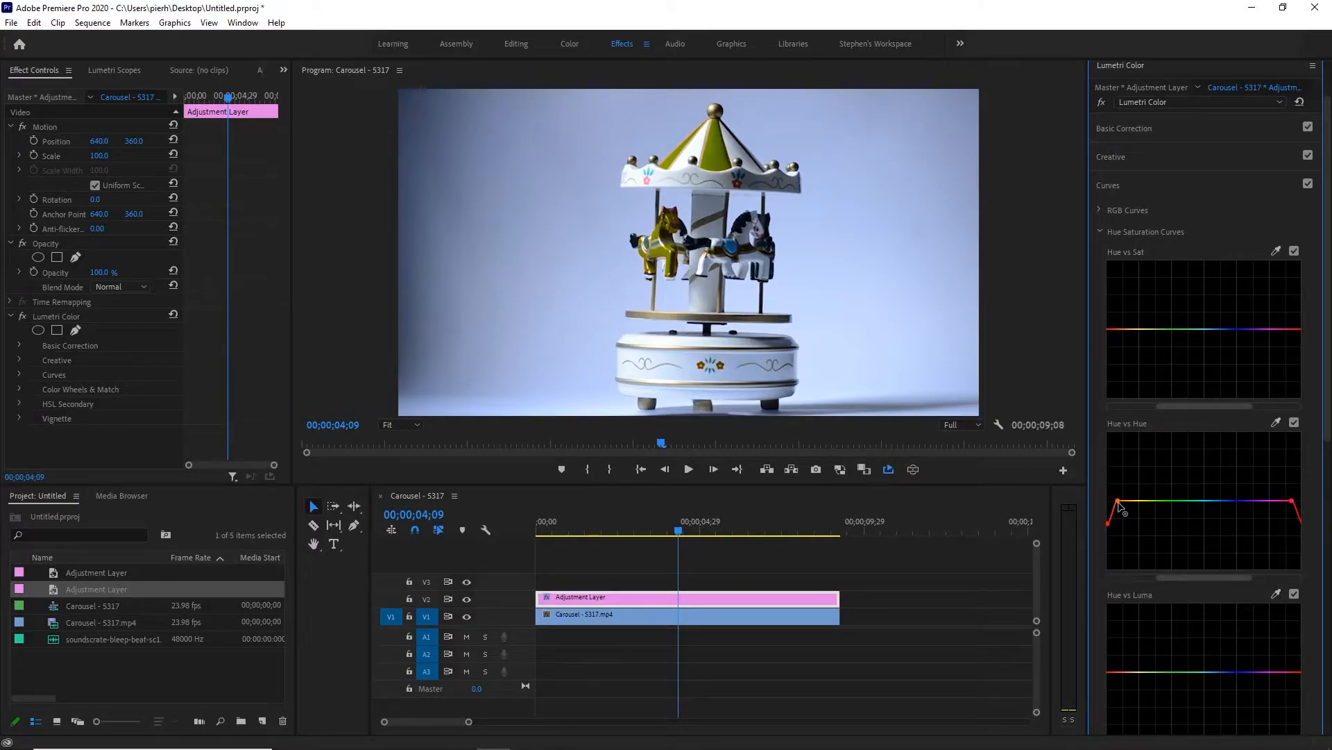
drag(1118, 501, 1122, 499)
drag(1292, 499, 1283, 501)
Step: Duplicate the adjustment layer from V2 onto V3 and delete the Lumetri Color effect from the V2 layer
double_click(620, 600)
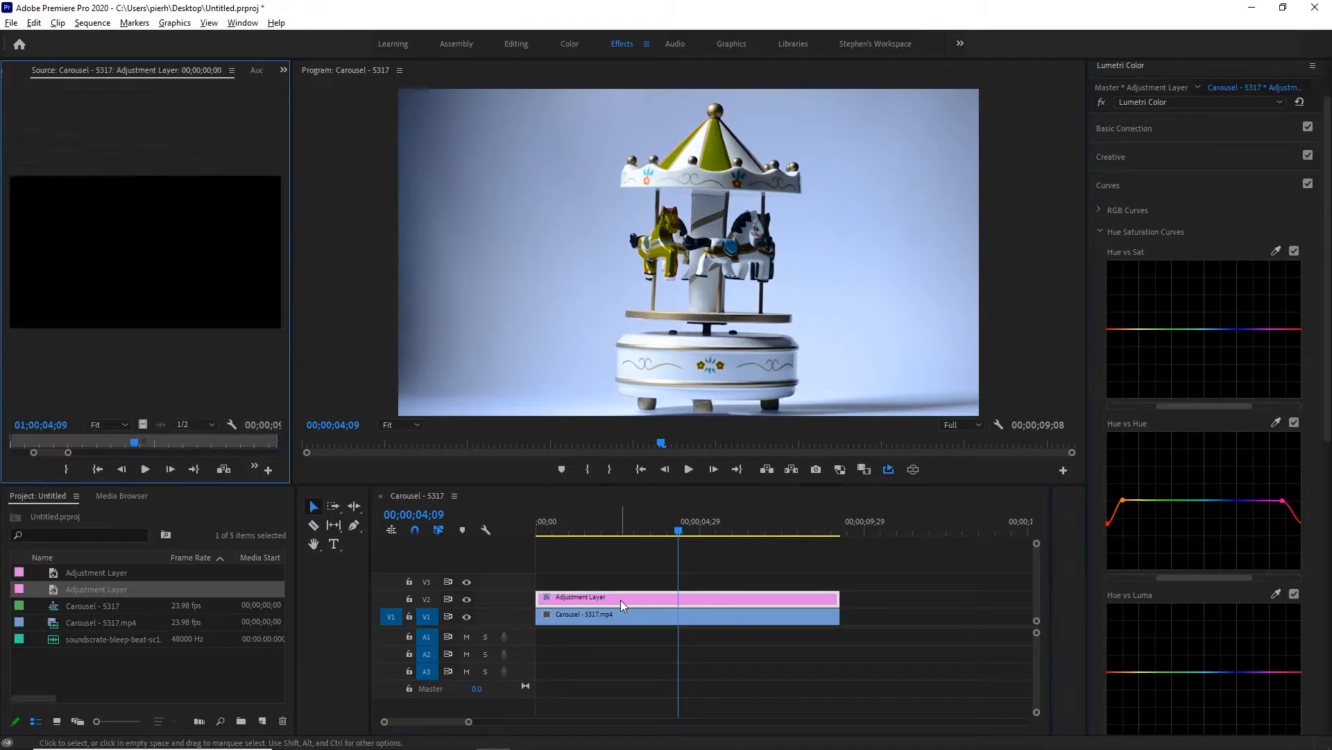
drag(621, 600, 622, 583)
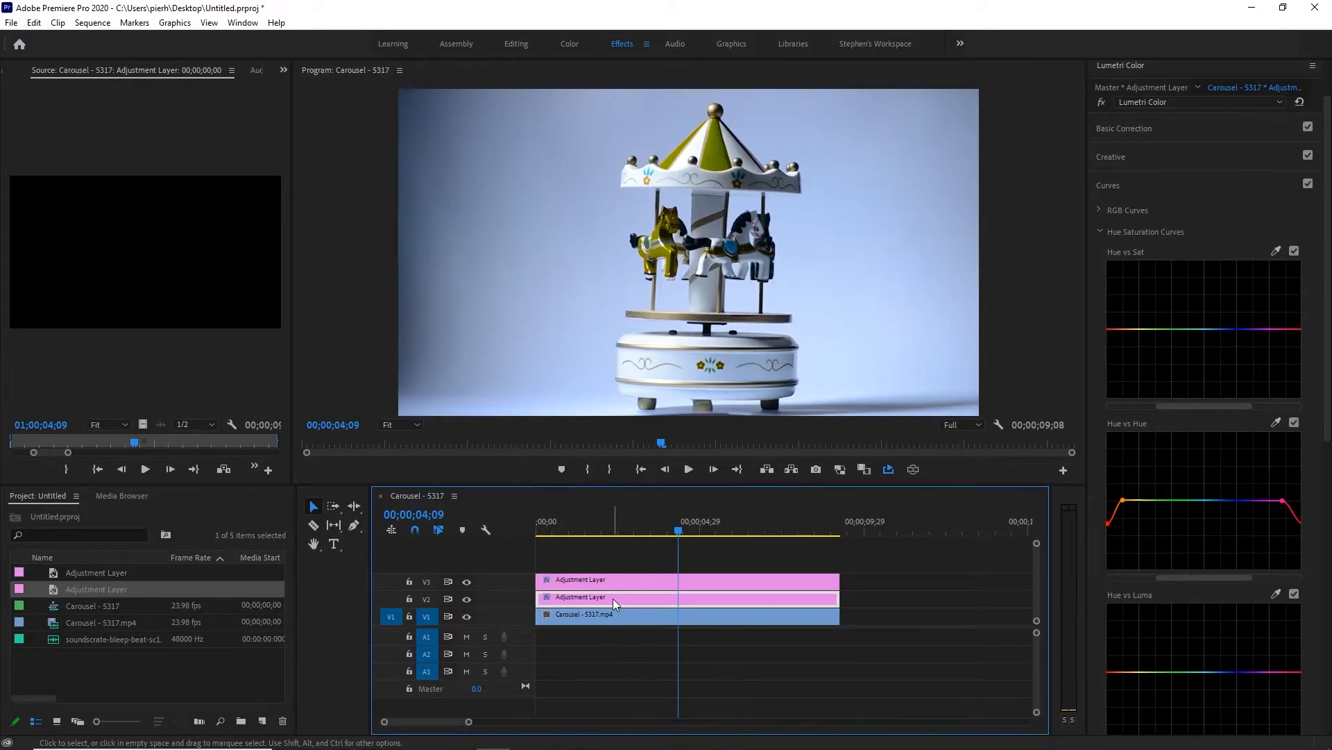
click(282, 69)
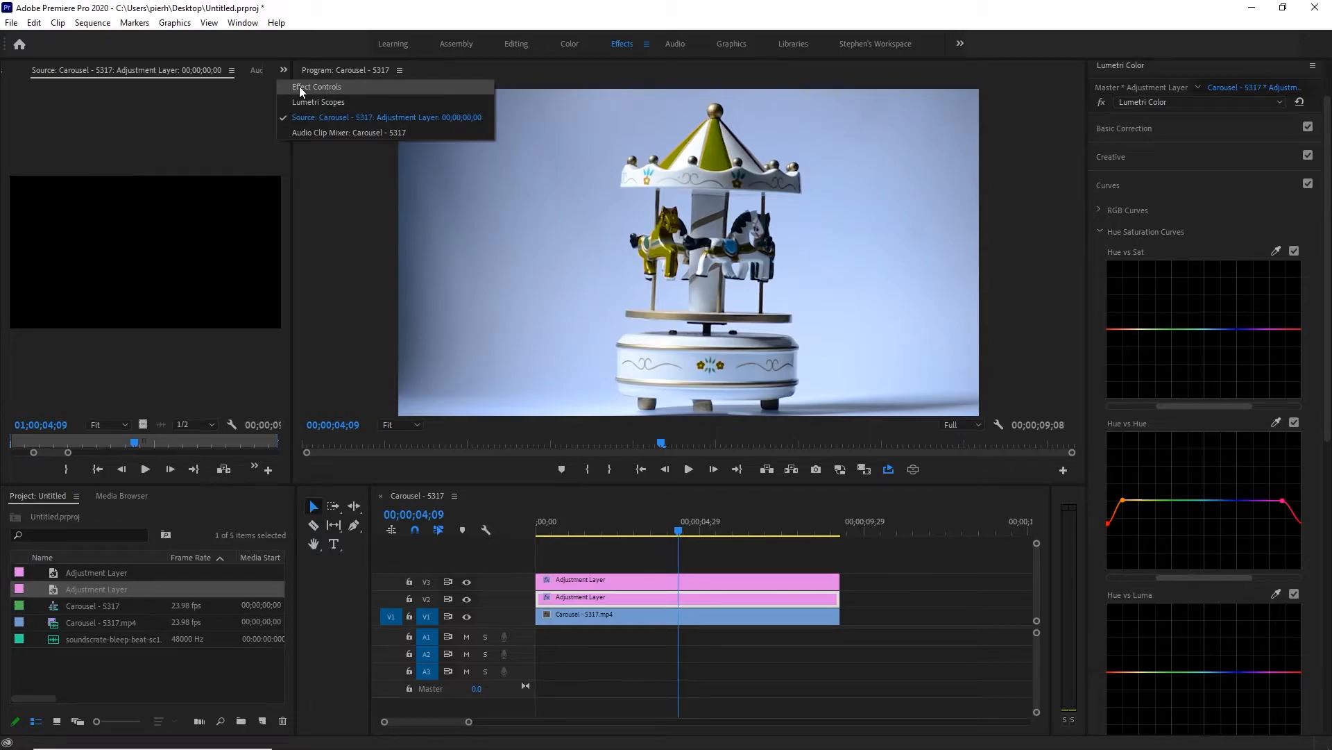
click(300, 89)
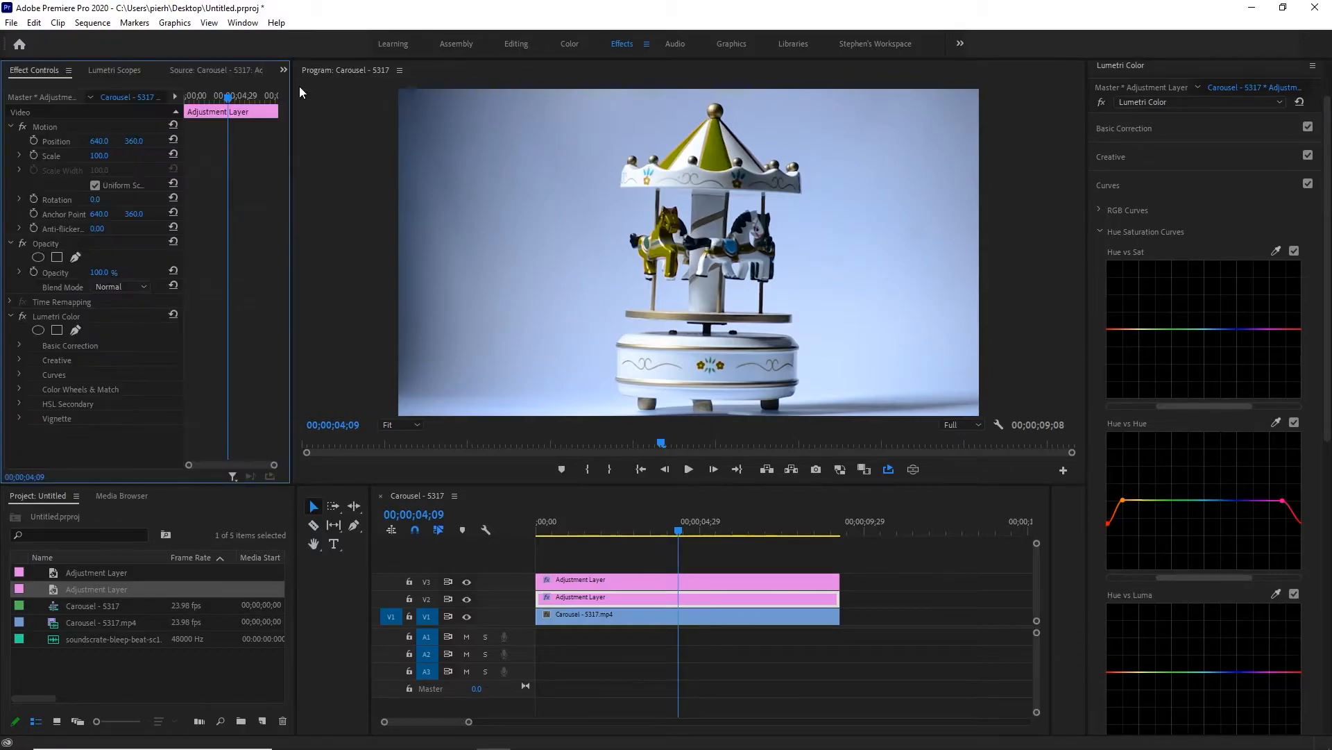
click(40, 315)
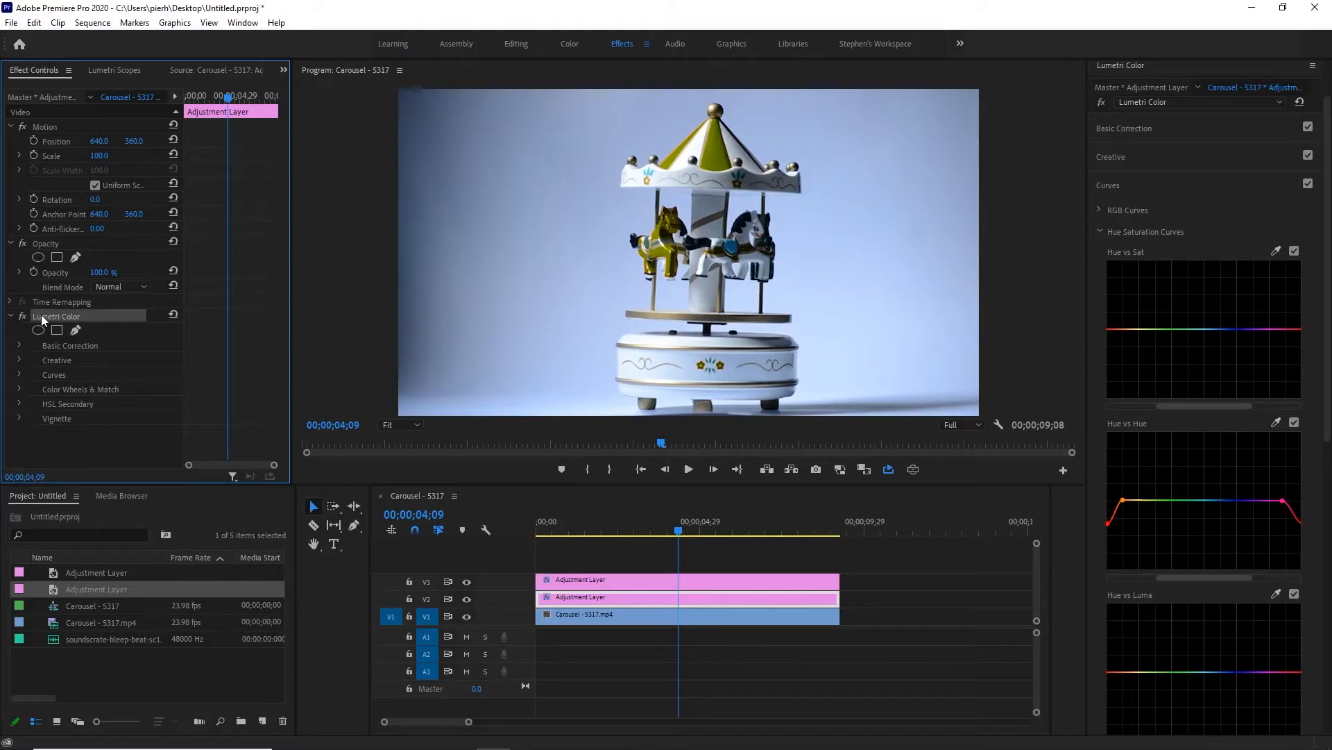
key(Delete)
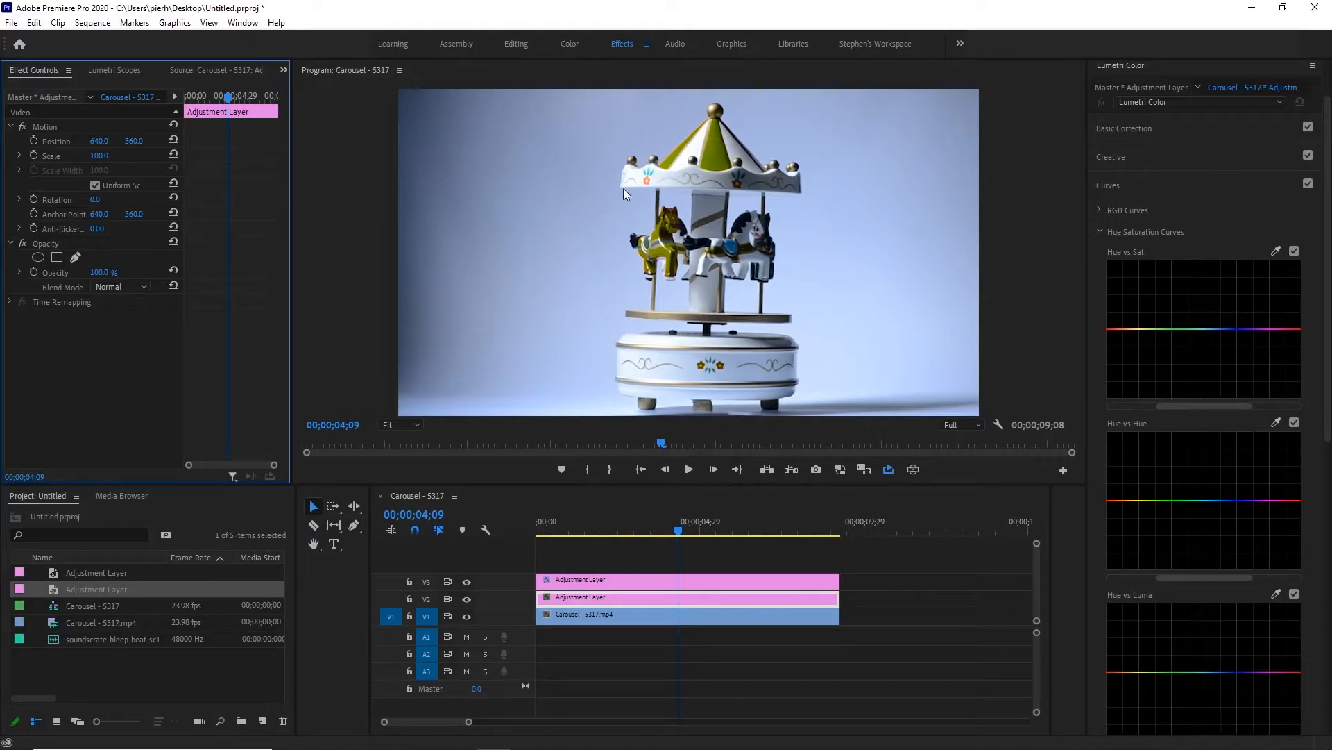
Step: Draw a closed free-draw bezier mask around the carousel's roof on the V3 layer's Lumetri Color effect and invert the mask
click(655, 585)
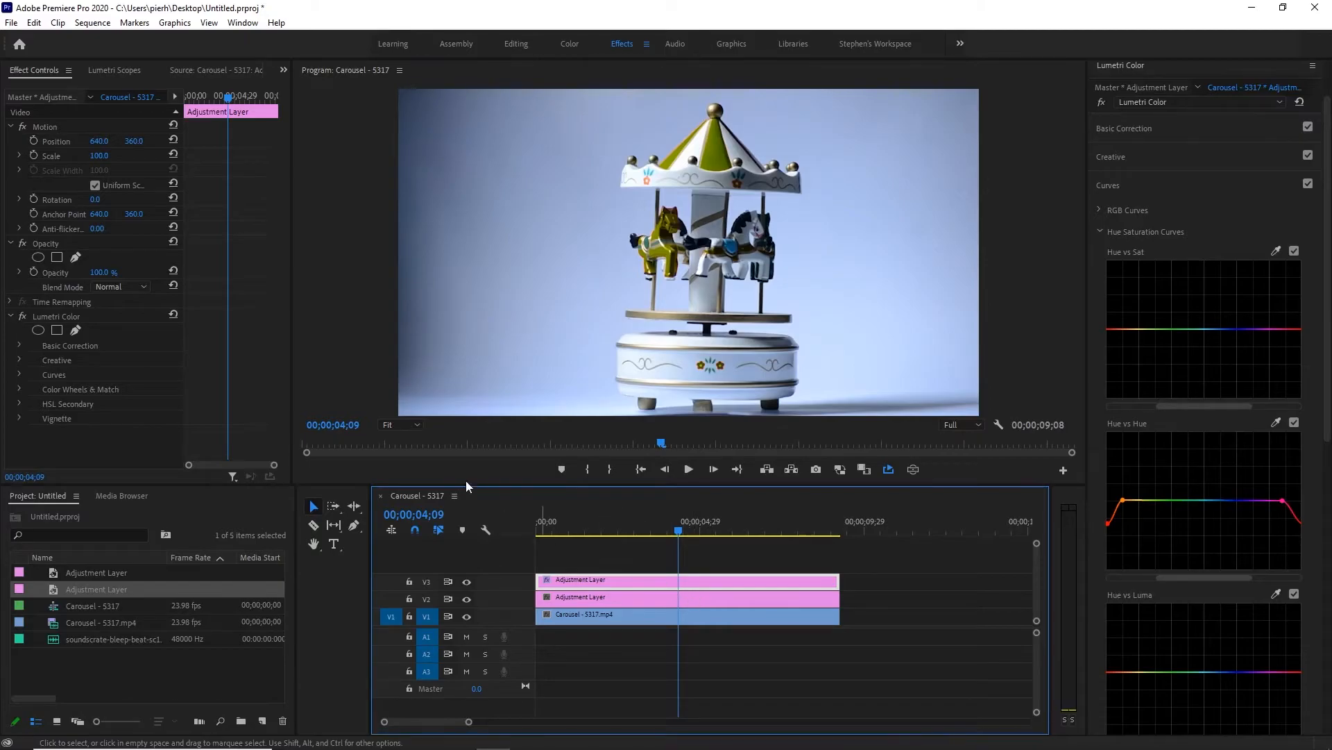
click(56, 316)
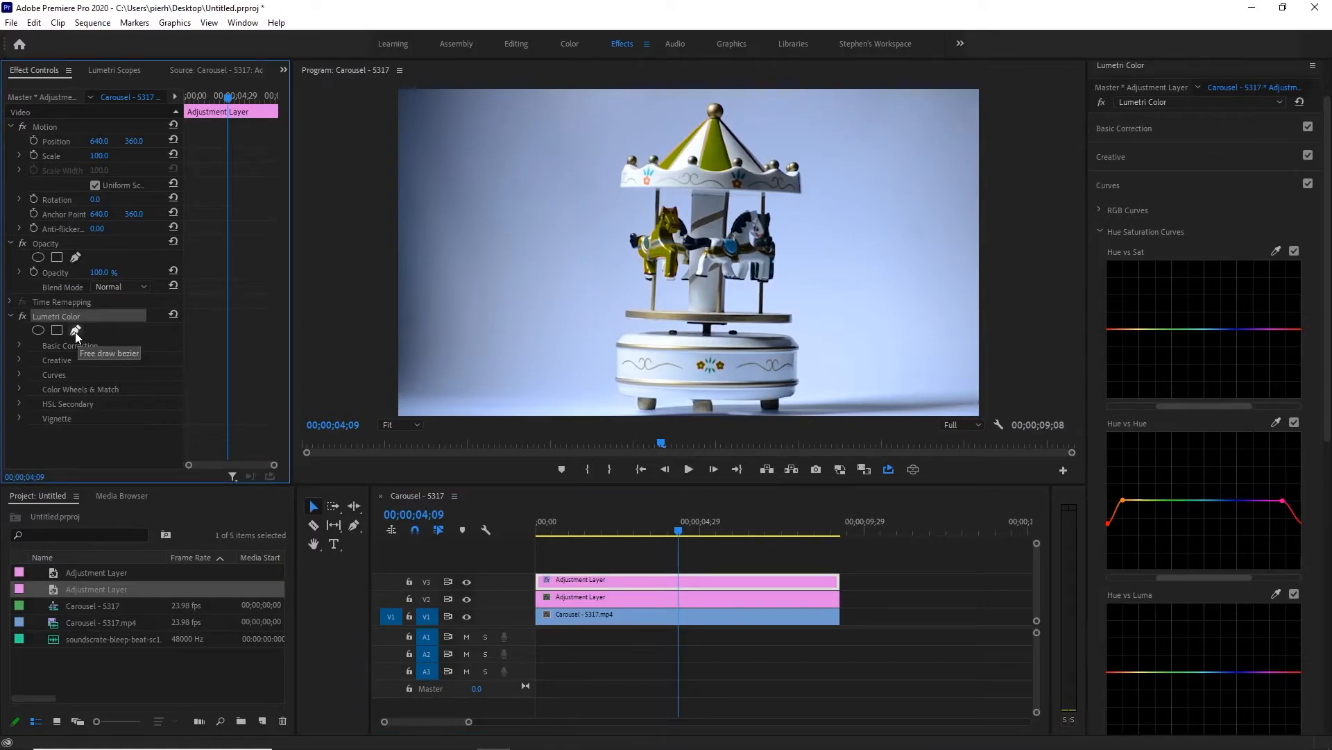
click(75, 331)
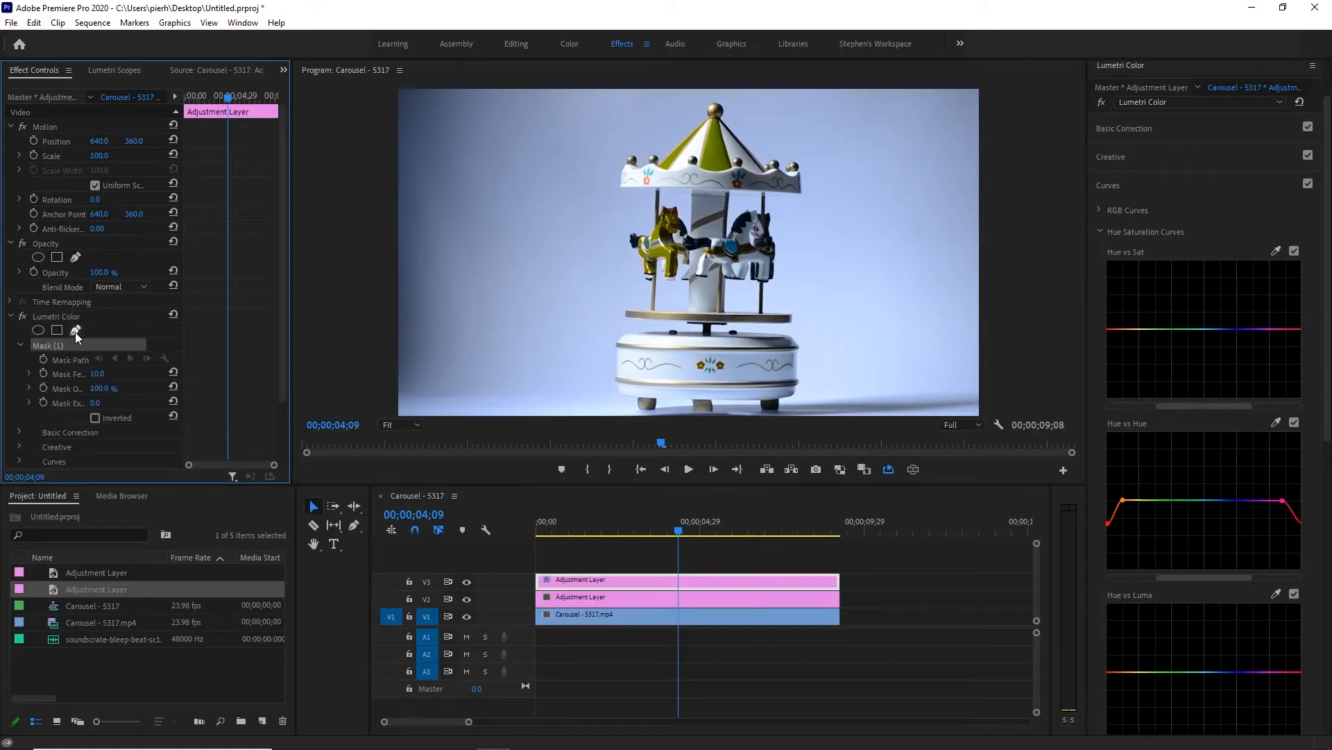
click(648, 107)
click(715, 98)
click(761, 116)
click(825, 184)
click(806, 207)
click(619, 195)
click(611, 136)
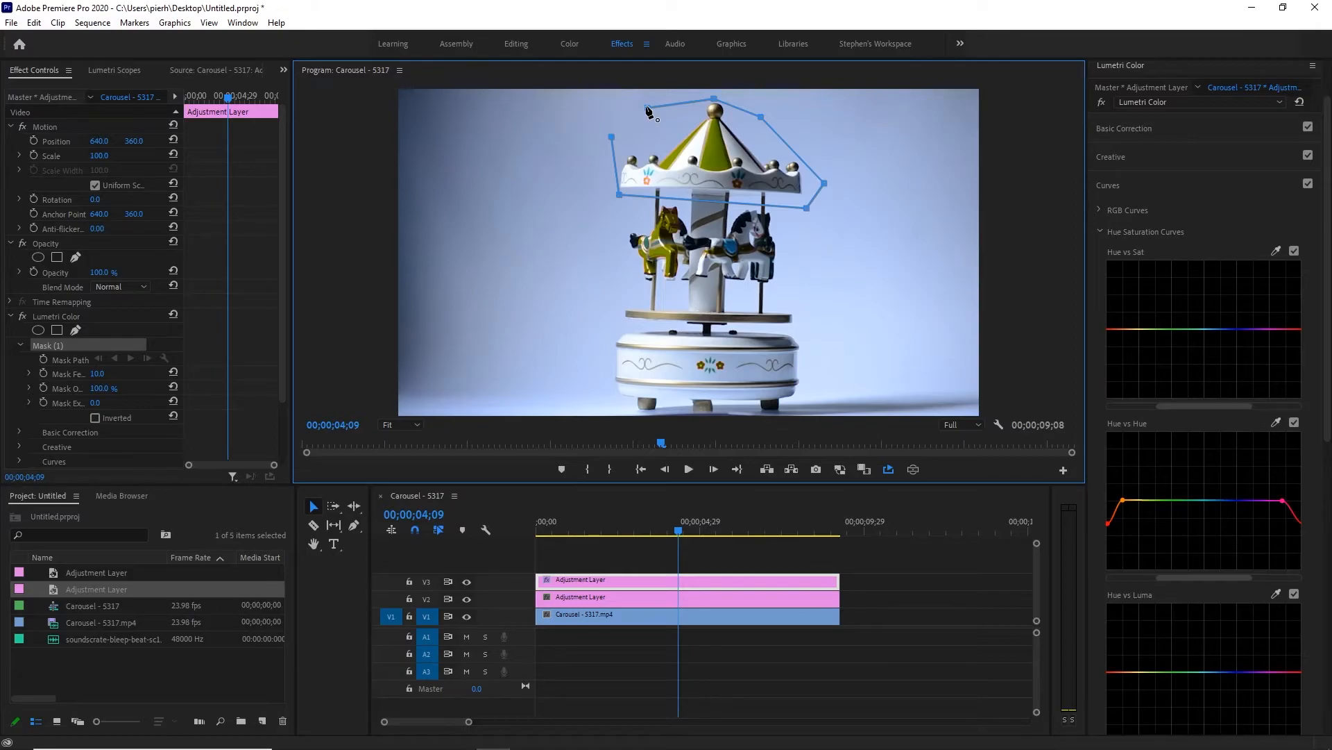
click(647, 108)
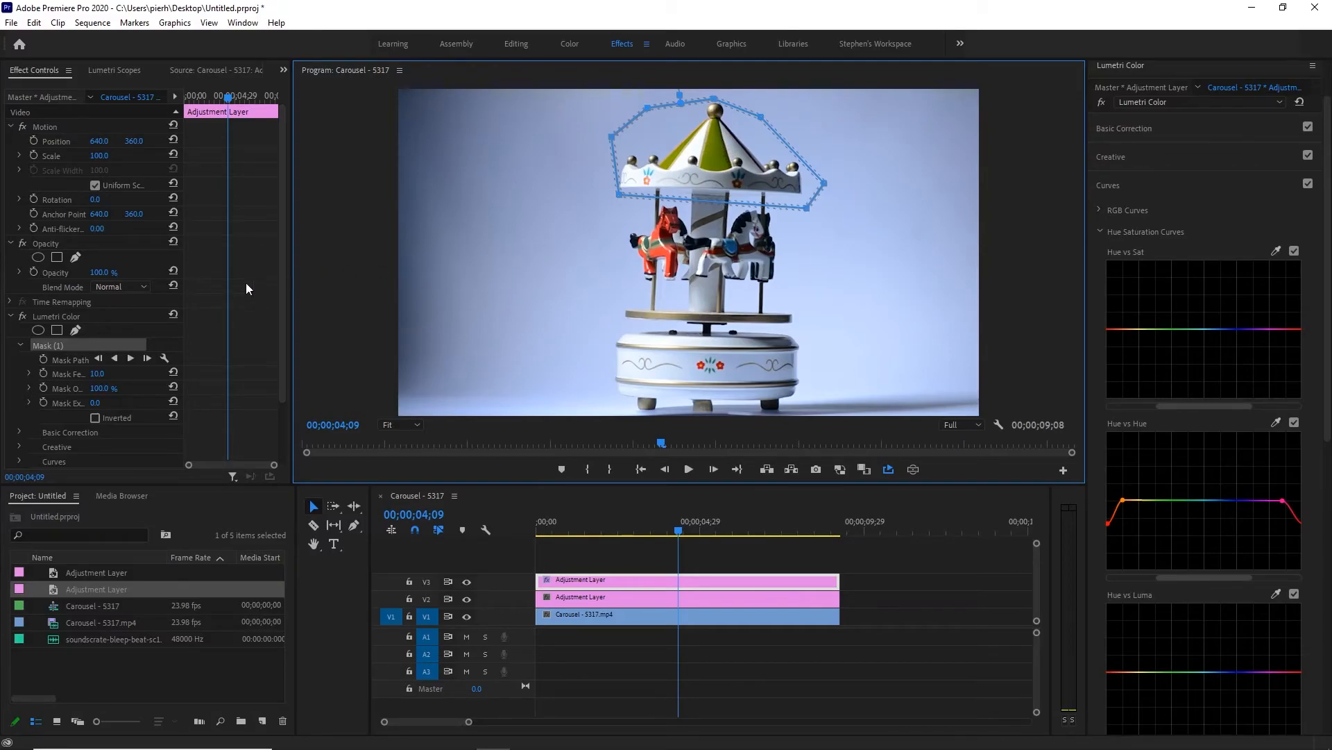
click(96, 418)
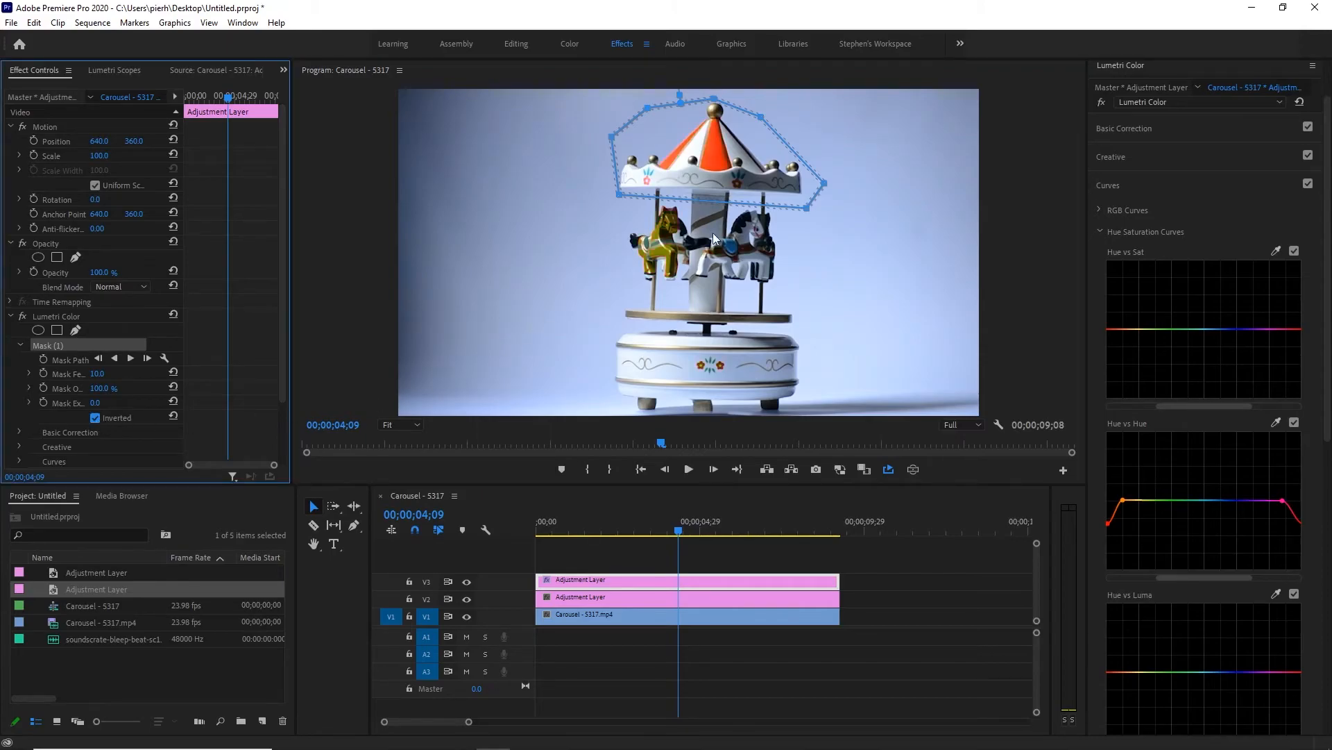